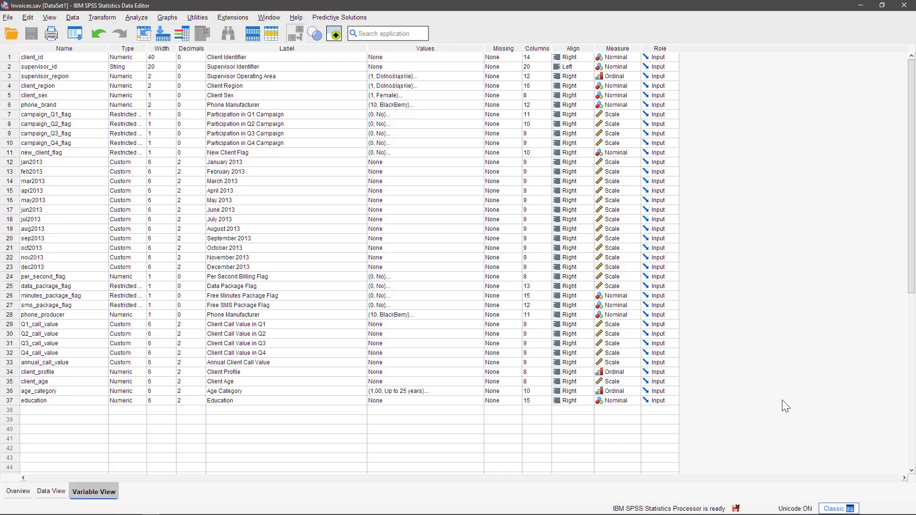
- Start a Predictive Solutions table error bar chart with supervisor_region as the grouping variable
{"action": "left_click", "coordinate": [356, 17]}
{"action": "mouse_move", "coordinate": [348, 80]}
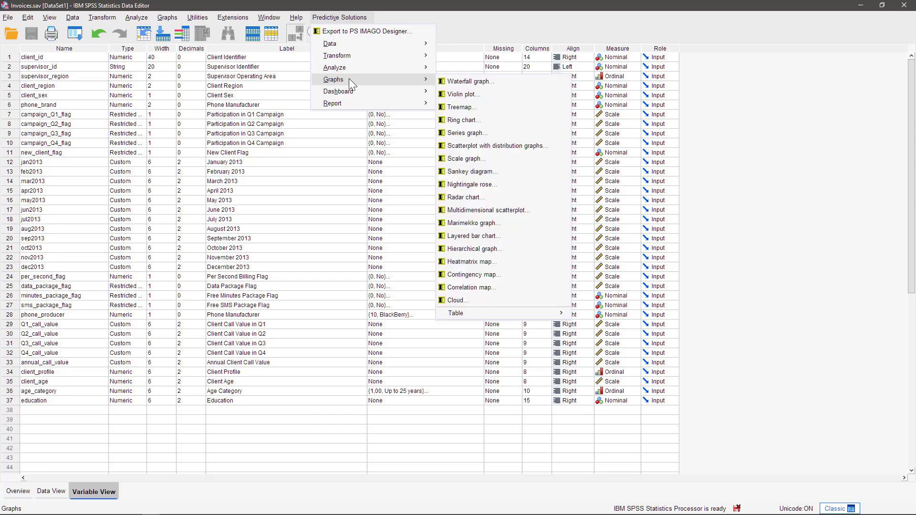
{"action": "mouse_move", "coordinate": [482, 315]}
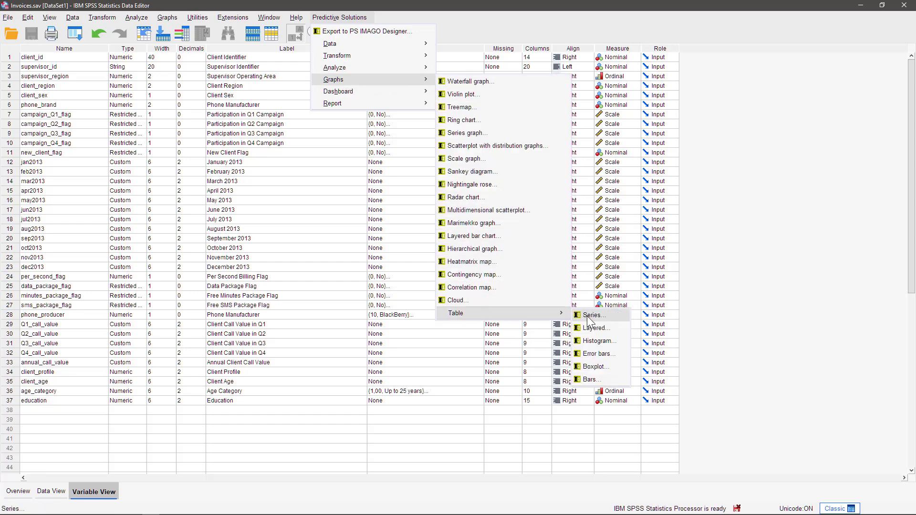
{"action": "left_click", "coordinate": [589, 356]}
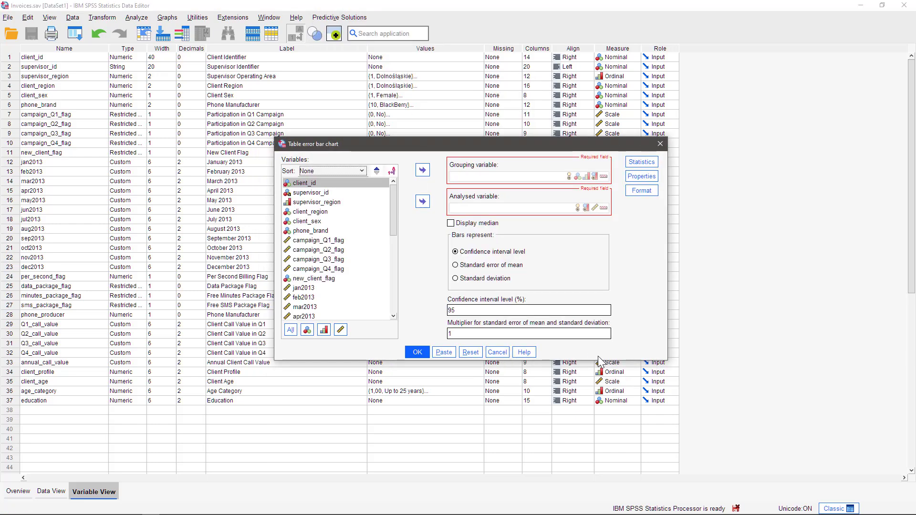
{"action": "left_click", "coordinate": [329, 203]}
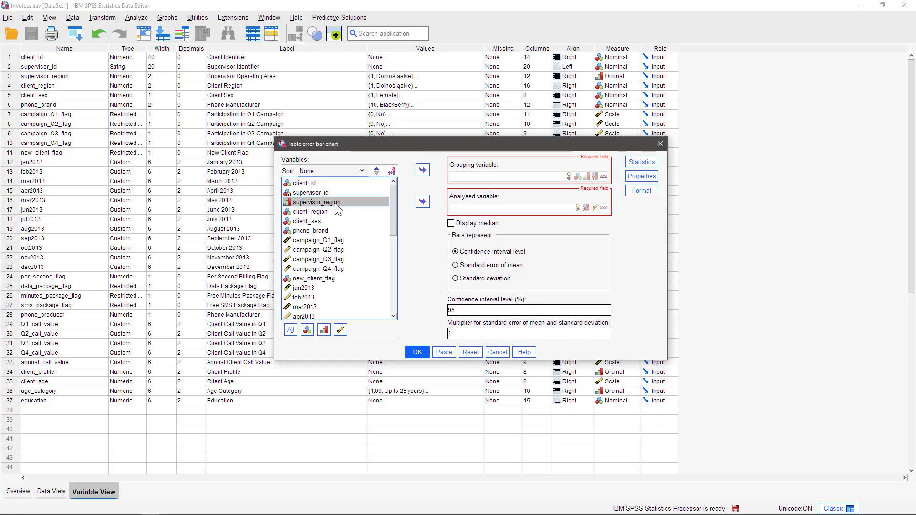
{"action": "left_click", "coordinate": [423, 171]}
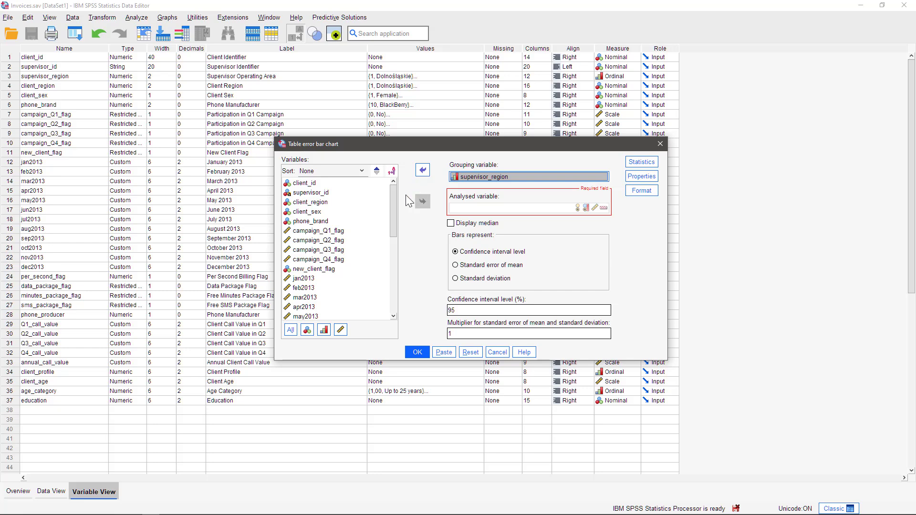
- Assign Q1_call_value as the analysed variable and make the error bars represent the standard deviation
{"action": "left_click_drag", "start_coordinate": [391, 214], "coordinate": [388, 284]}
{"action": "left_click", "coordinate": [317, 239]}
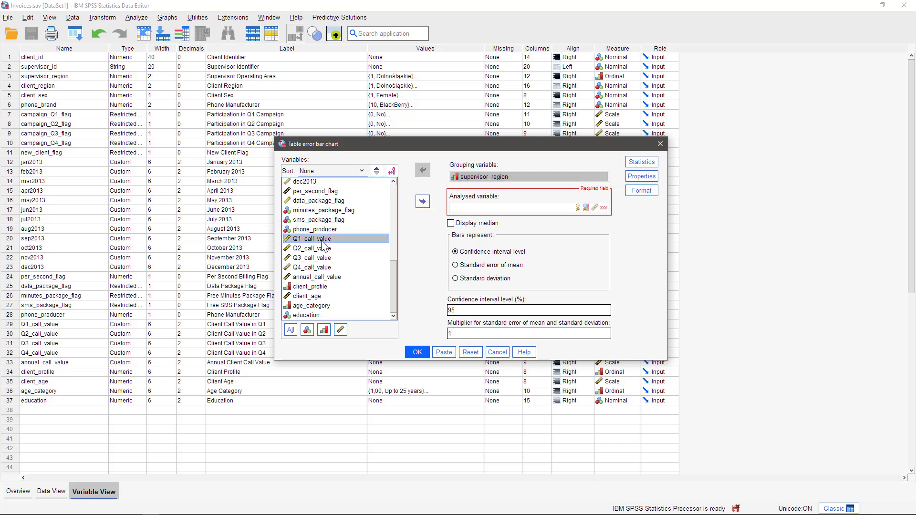
{"action": "left_click", "coordinate": [429, 202]}
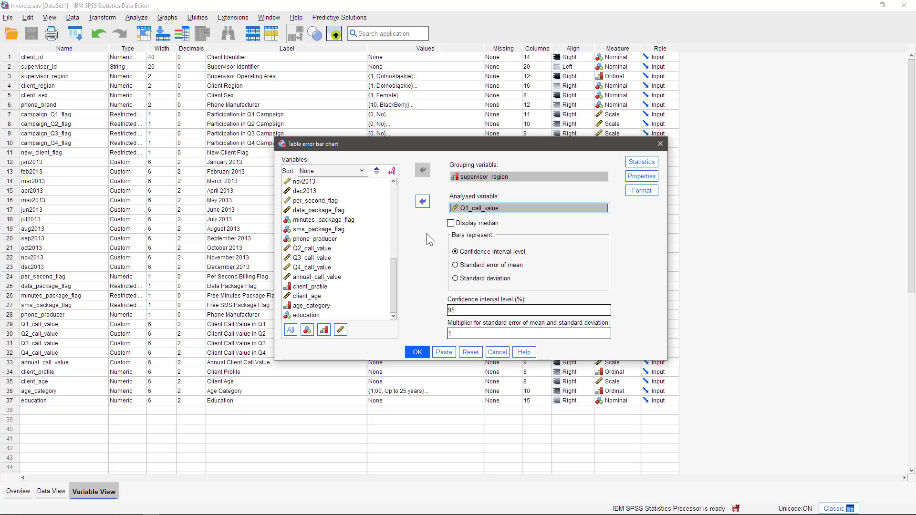
{"action": "left_click", "coordinate": [455, 278]}
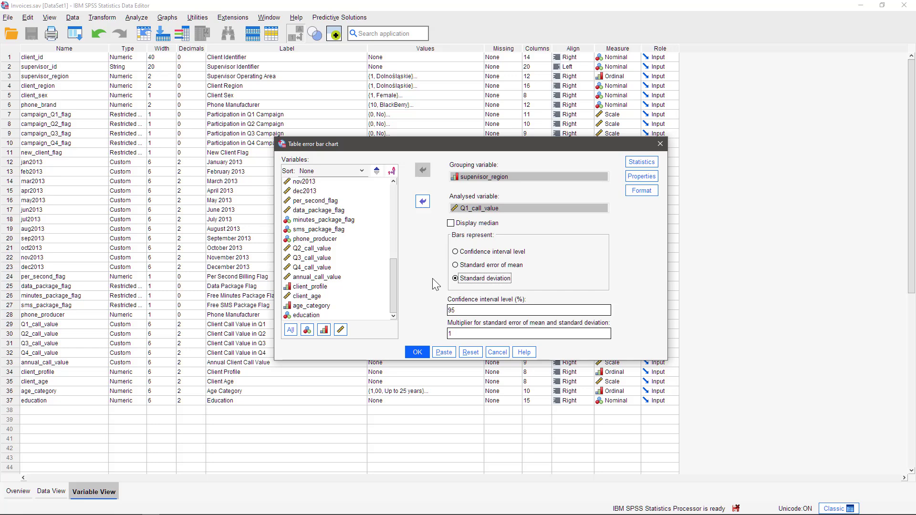
- Add the Sum statistic to the error bar table and turn on column coloring for Count
{"action": "left_click", "coordinate": [636, 165]}
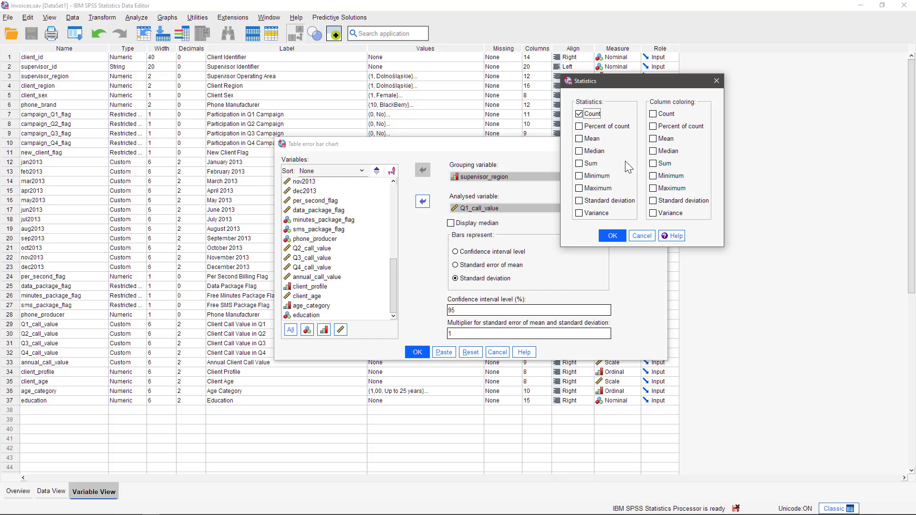
{"action": "left_click", "coordinate": [594, 163]}
{"action": "left_click", "coordinate": [662, 114]}
{"action": "left_click", "coordinate": [613, 236]}
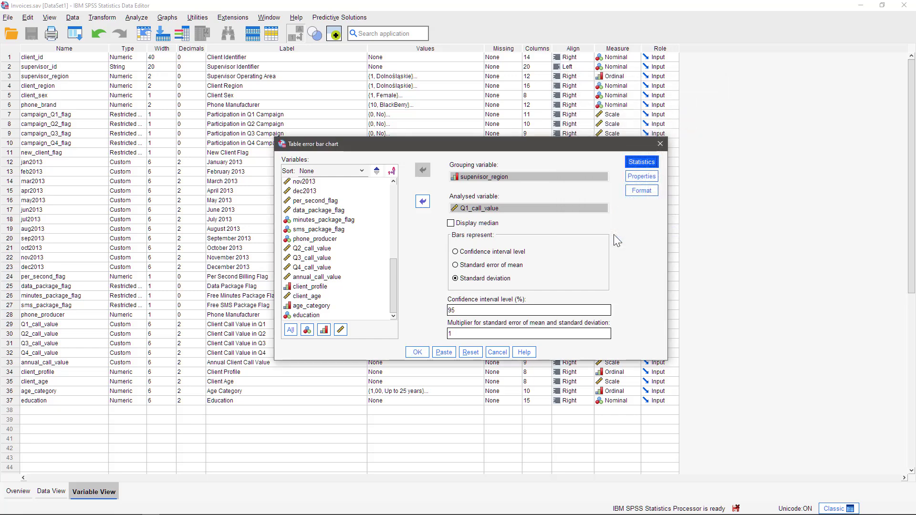
- Show the title in the chart, apply the Summer style, and generate the table with error bars
{"action": "left_click", "coordinate": [640, 177]}
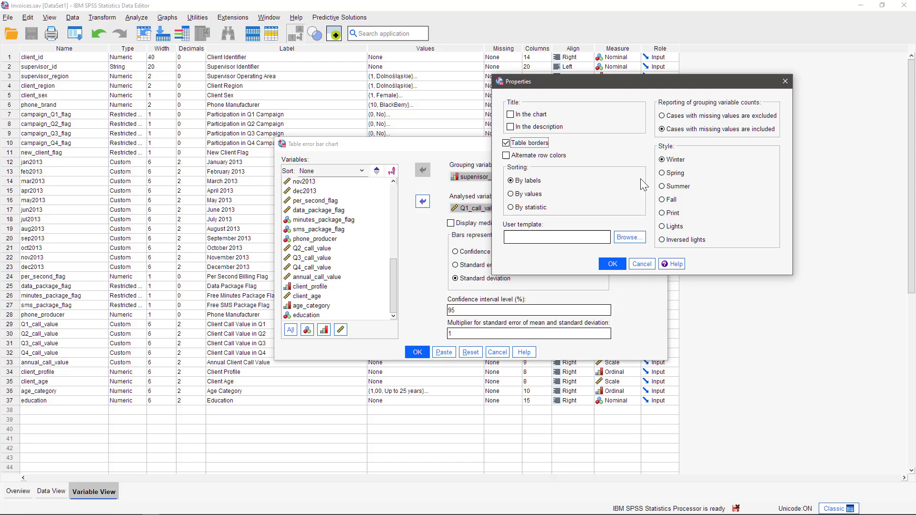
{"action": "left_click", "coordinate": [539, 115]}
{"action": "left_click", "coordinate": [662, 186]}
{"action": "left_click", "coordinate": [612, 265]}
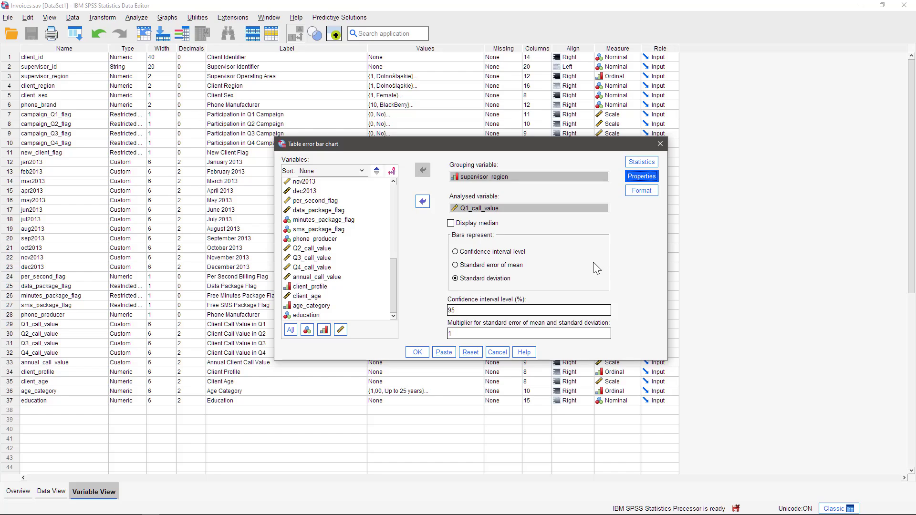
{"action": "left_click", "coordinate": [416, 353]}
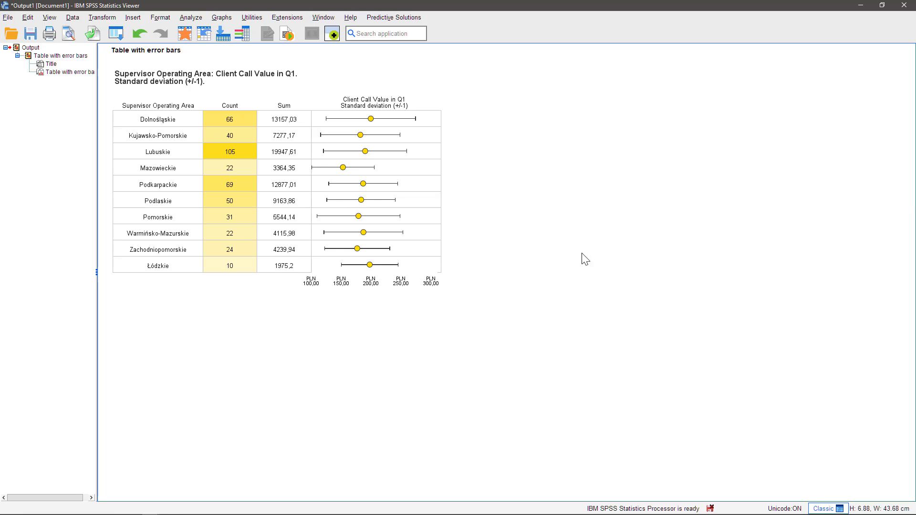
- Start a Predictive Solutions table boxplot with supervisor_region as the grouping variable
{"action": "left_click", "coordinate": [418, 45]}
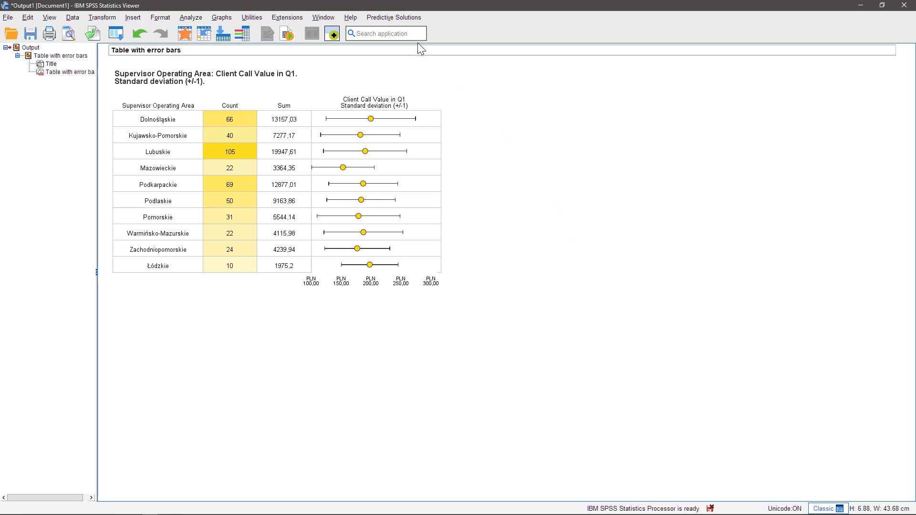
{"action": "left_click", "coordinate": [390, 18]}
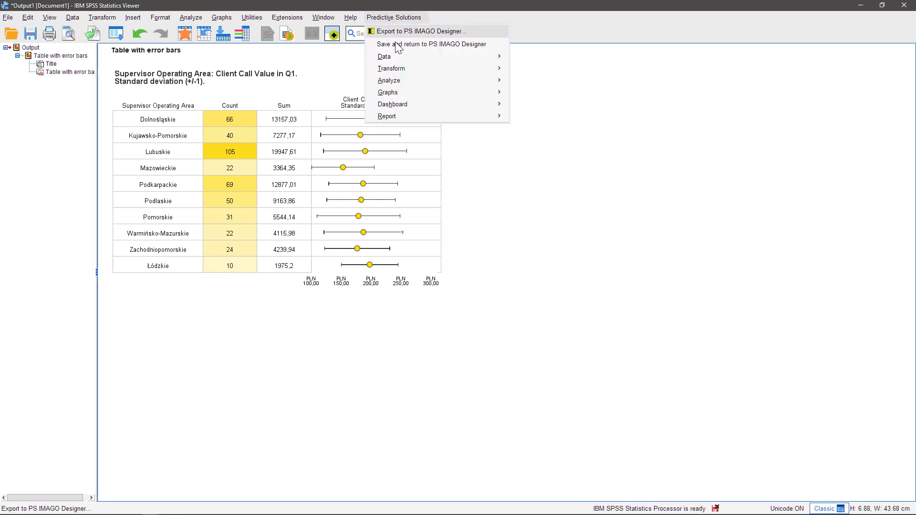
{"action": "mouse_move", "coordinate": [448, 94]}
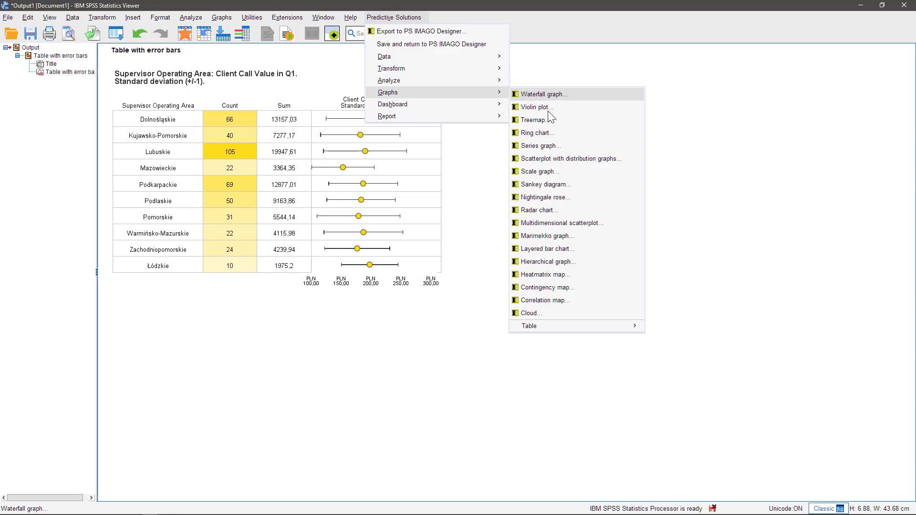
{"action": "mouse_move", "coordinate": [582, 327]}
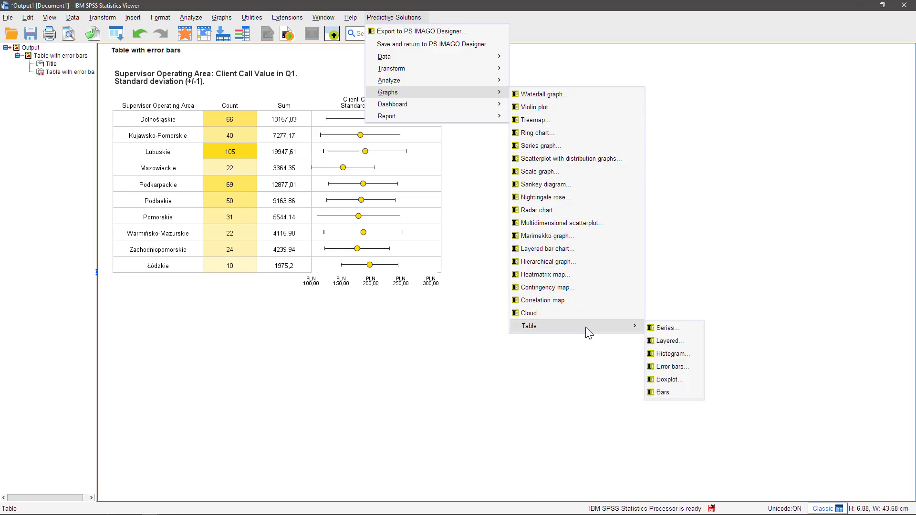
{"action": "left_click", "coordinate": [667, 380]}
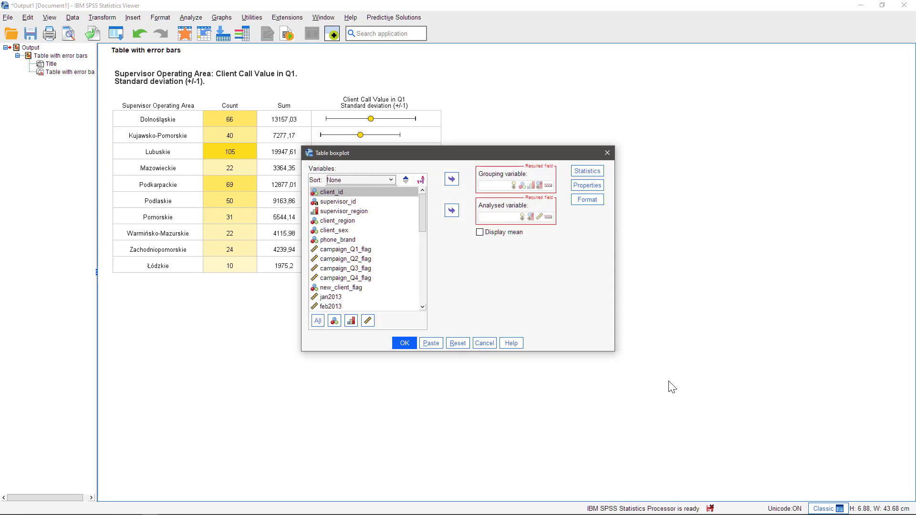
{"action": "left_click", "coordinate": [360, 212]}
{"action": "left_click", "coordinate": [451, 179]}
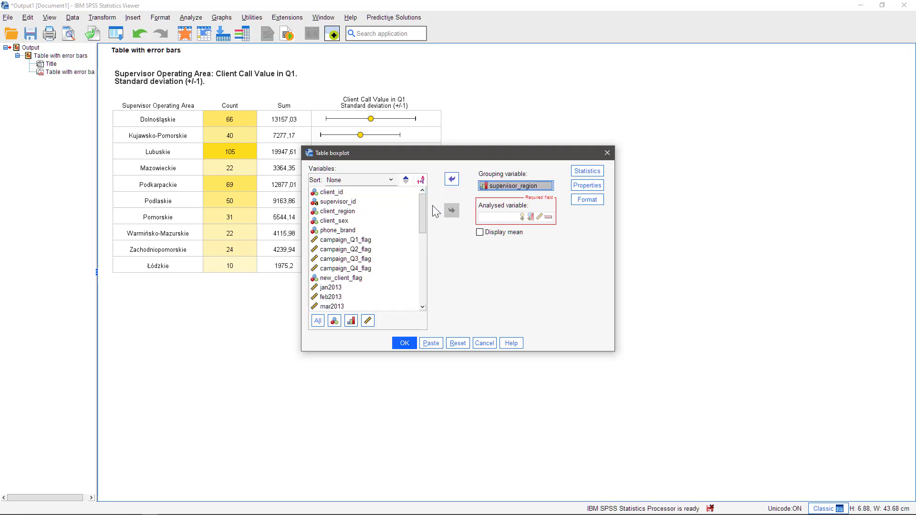
- Assign Q1_call_value as the boxplot's analysed variable and enable displaying the mean
{"action": "left_click_drag", "start_coordinate": [423, 210], "coordinate": [420, 265]}
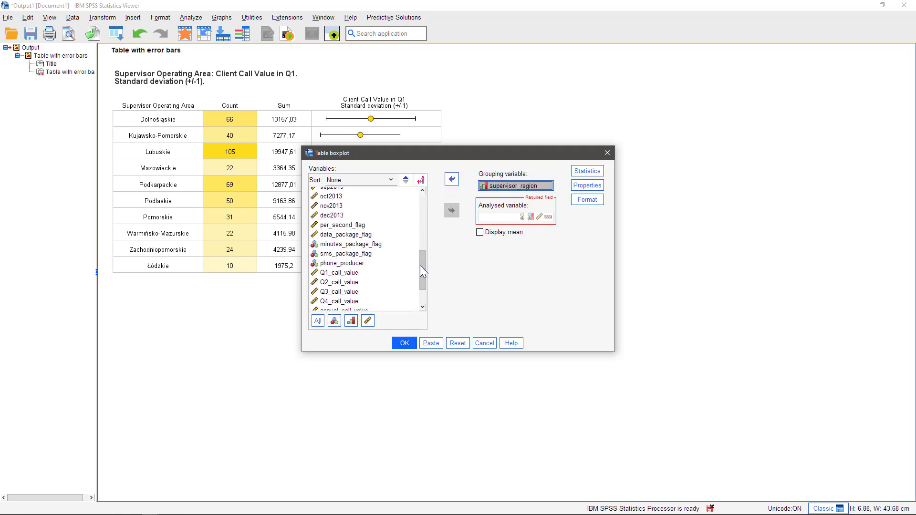
{"action": "left_click", "coordinate": [353, 275]}
{"action": "left_click", "coordinate": [452, 210]}
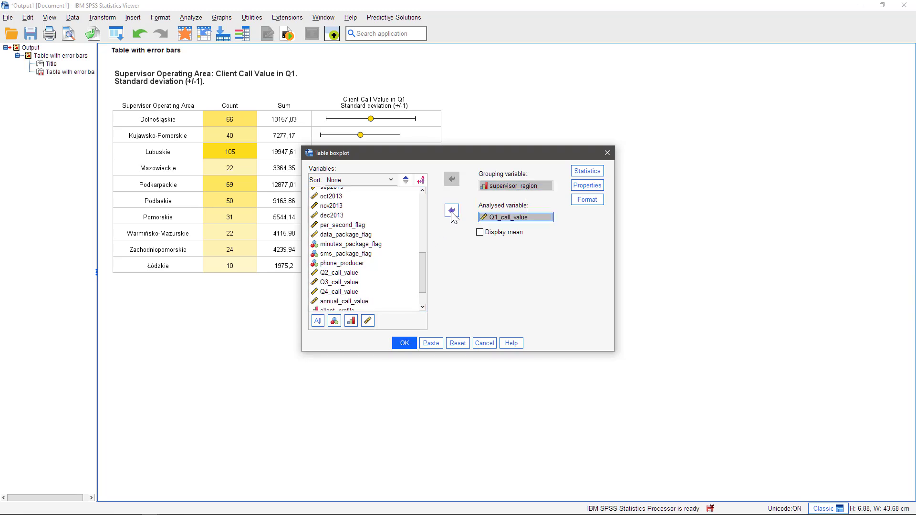
{"action": "left_click", "coordinate": [480, 233]}
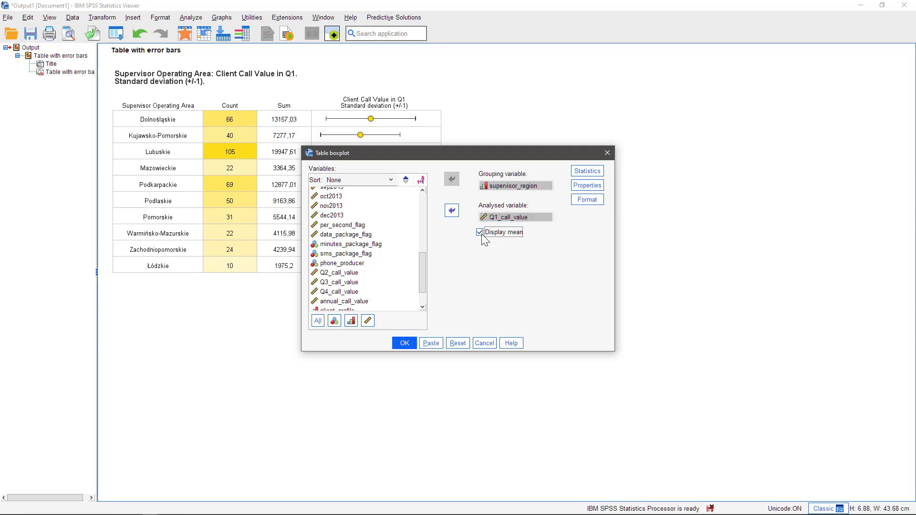
- Add the Standard deviation statistic to the boxplot table and generate the table with boxplots
{"action": "left_click", "coordinate": [592, 172]}
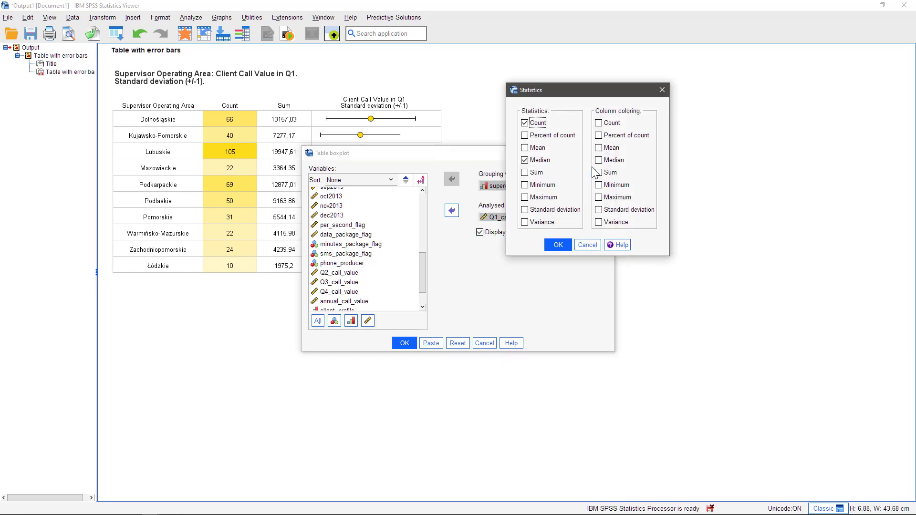
{"action": "left_click", "coordinate": [563, 215]}
{"action": "left_click", "coordinate": [556, 245]}
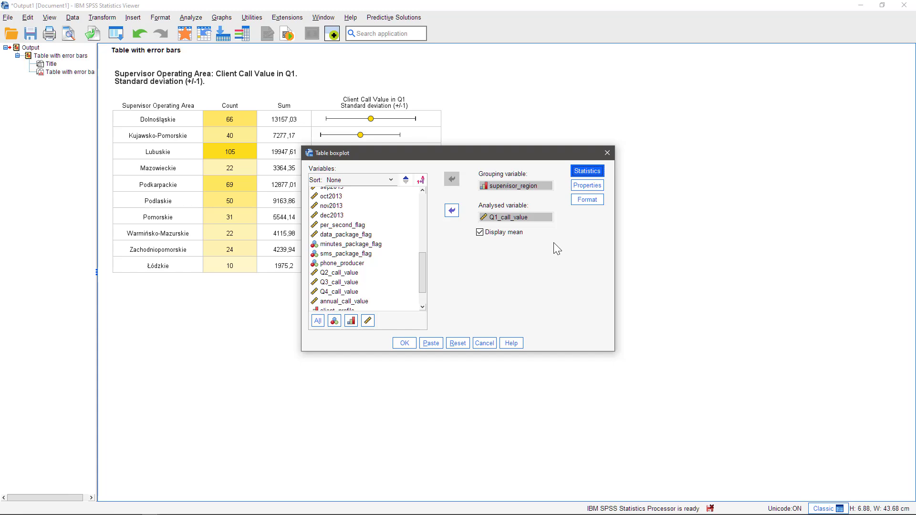
{"action": "left_click", "coordinate": [405, 343]}
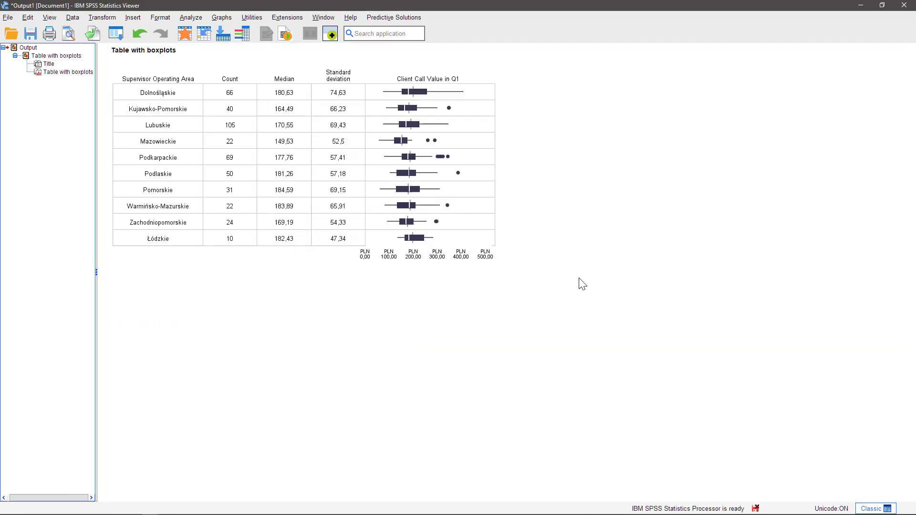